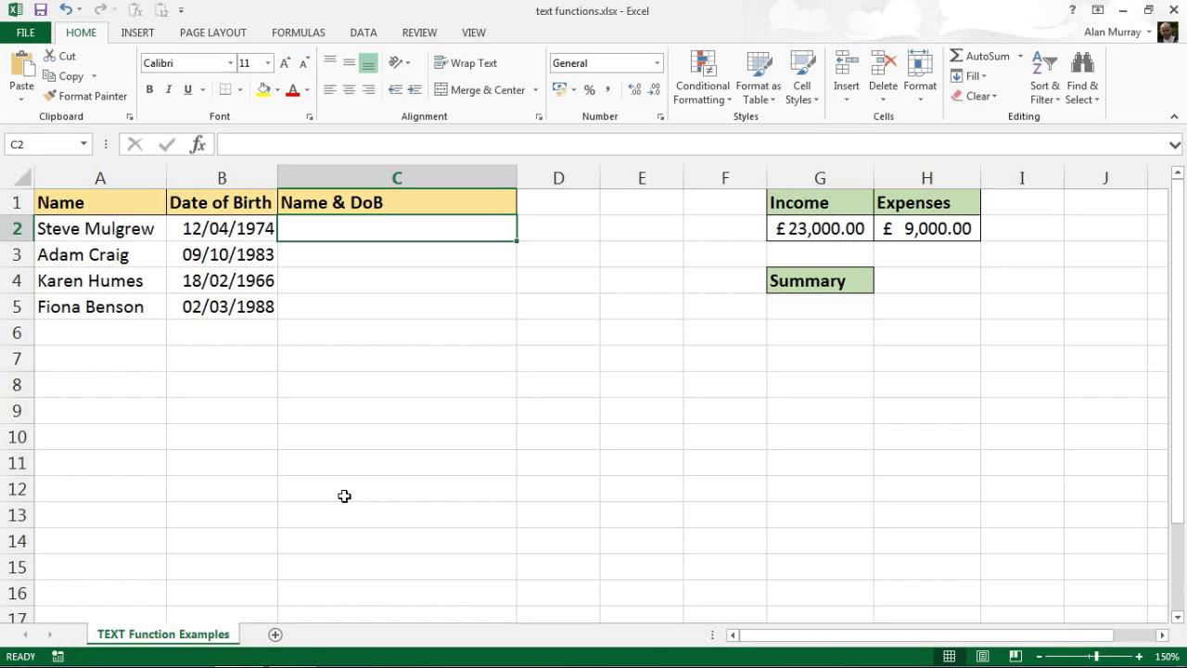
# Select the names in column A and the dates of birth in column B.
pyautogui.click(128, 236)
pyautogui.moveTo(128, 235); pyautogui.dragTo(120, 272)
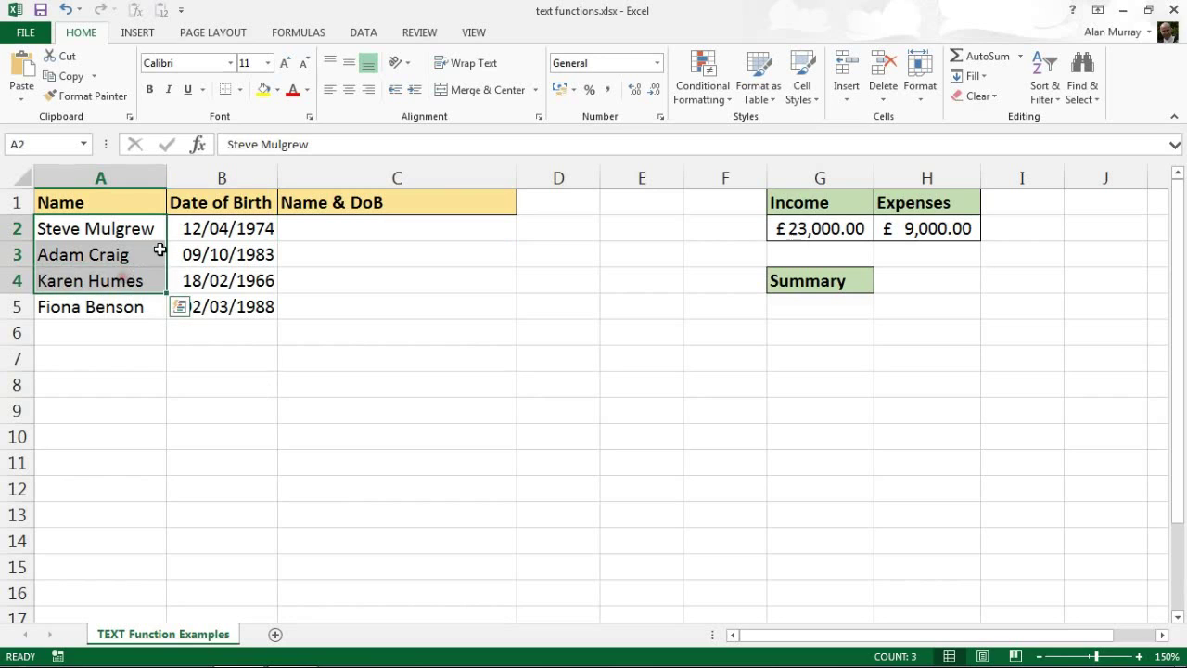
pyautogui.moveTo(207, 225); pyautogui.dragTo(204, 306)
# Enter =A2&" - "&B2 in C2, which shows the birth date as serial 27131.
pyautogui.click(361, 239)
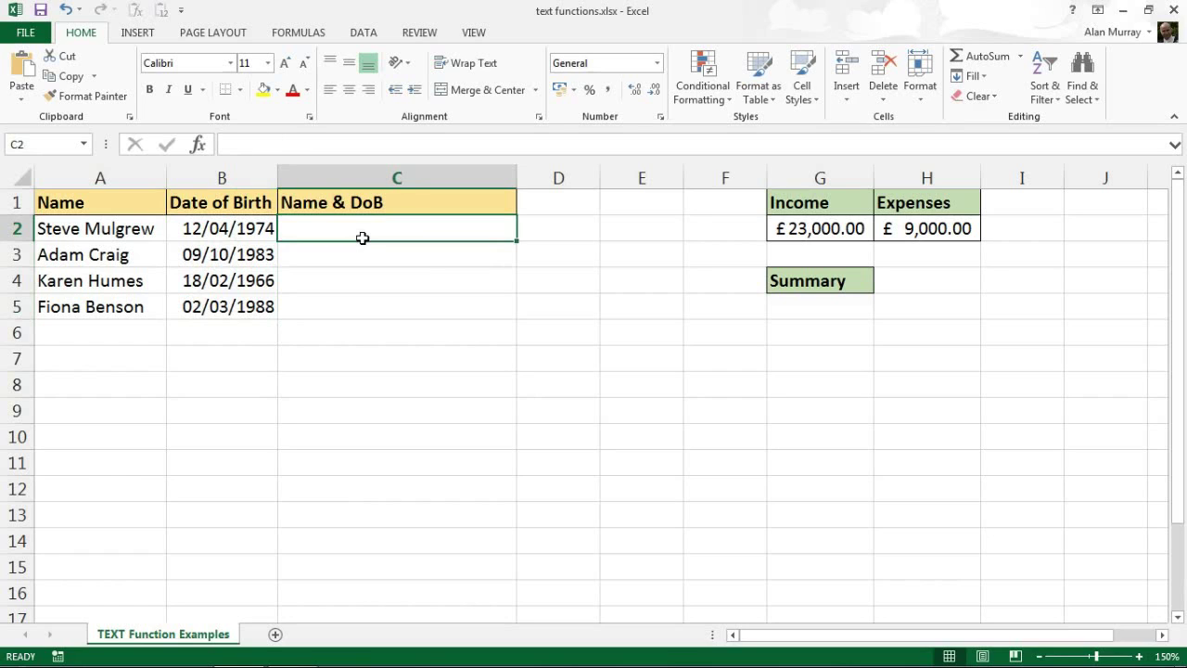
pyautogui.write('=')
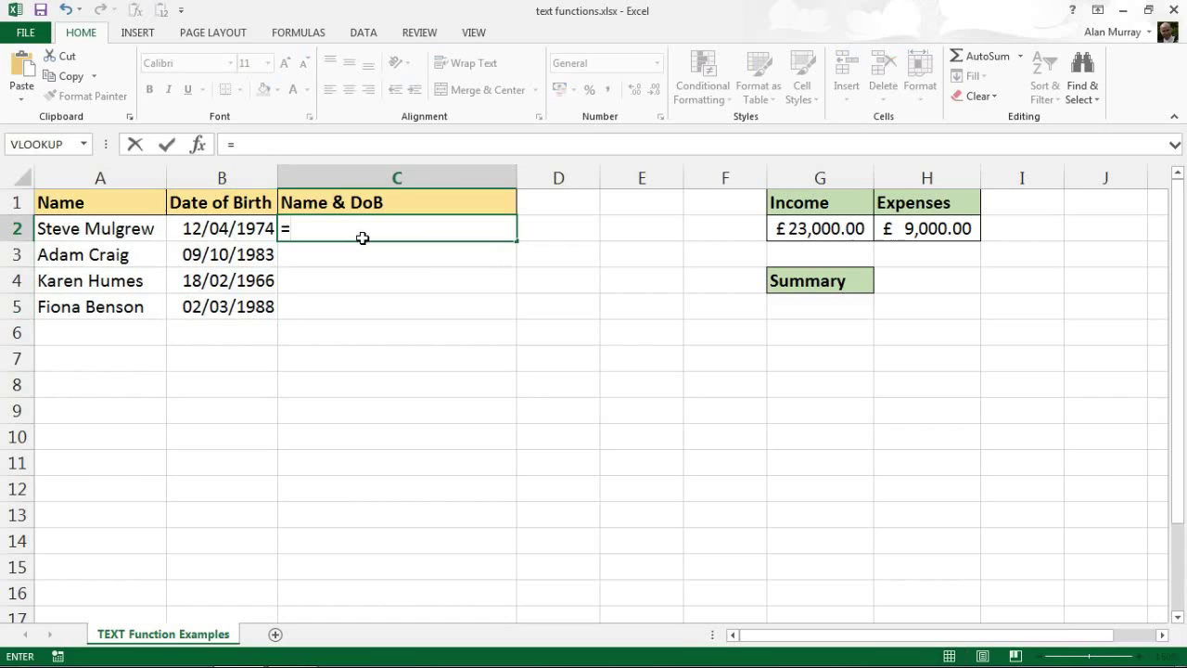
pyautogui.press('Left')
pyautogui.press('Left')
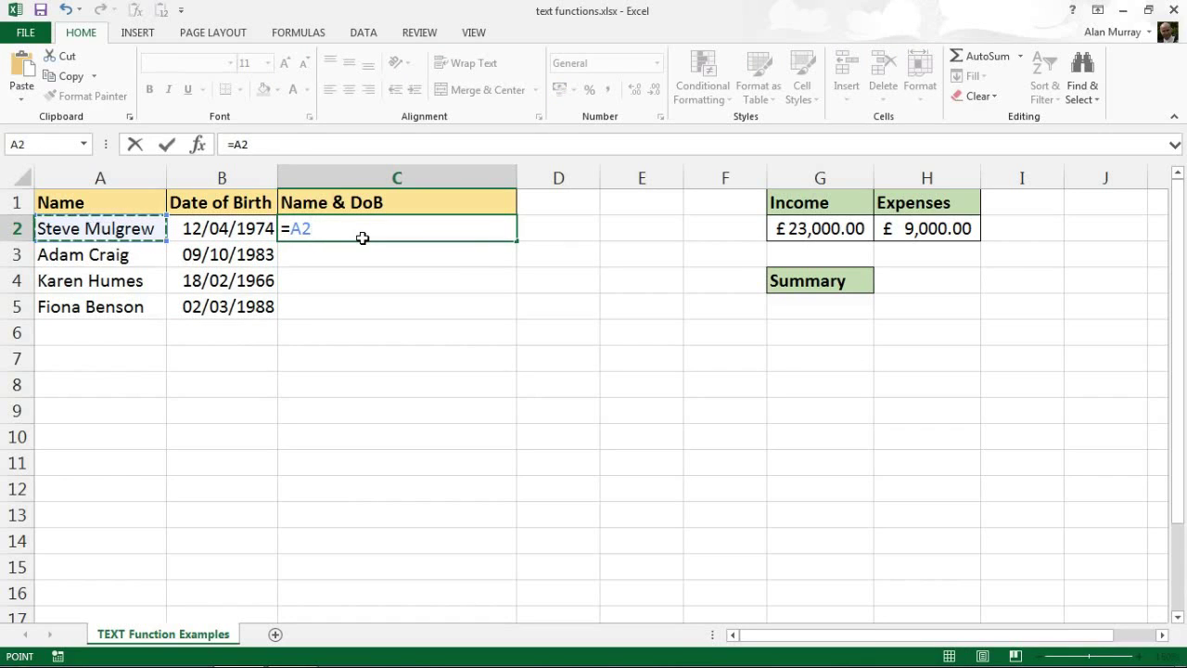
pyautogui.write('&')
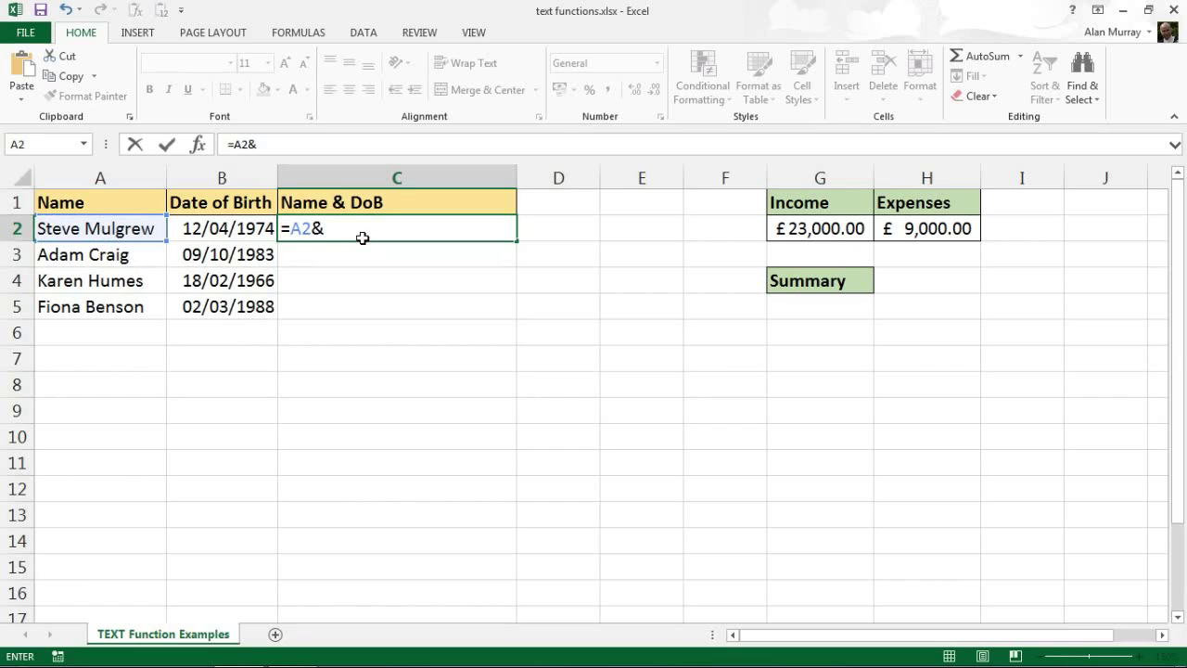
pyautogui.write('" - "&')
pyautogui.click(248, 234)
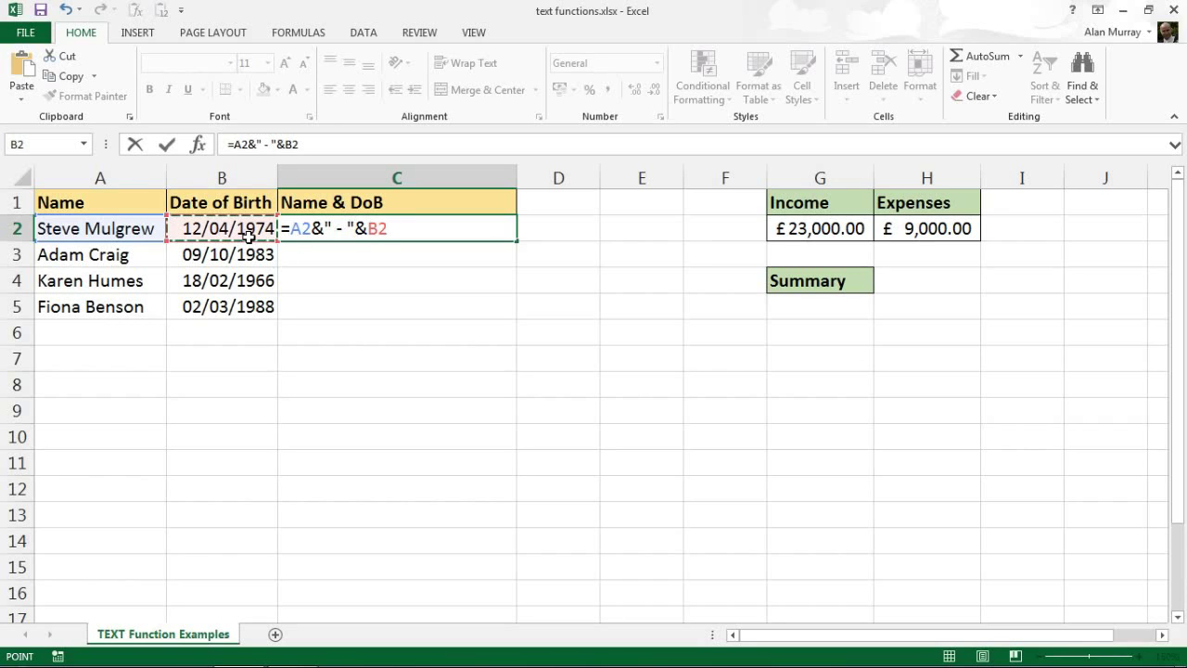
pyautogui.hotkey('ctrl', 'Return')
pyautogui.press('Return')
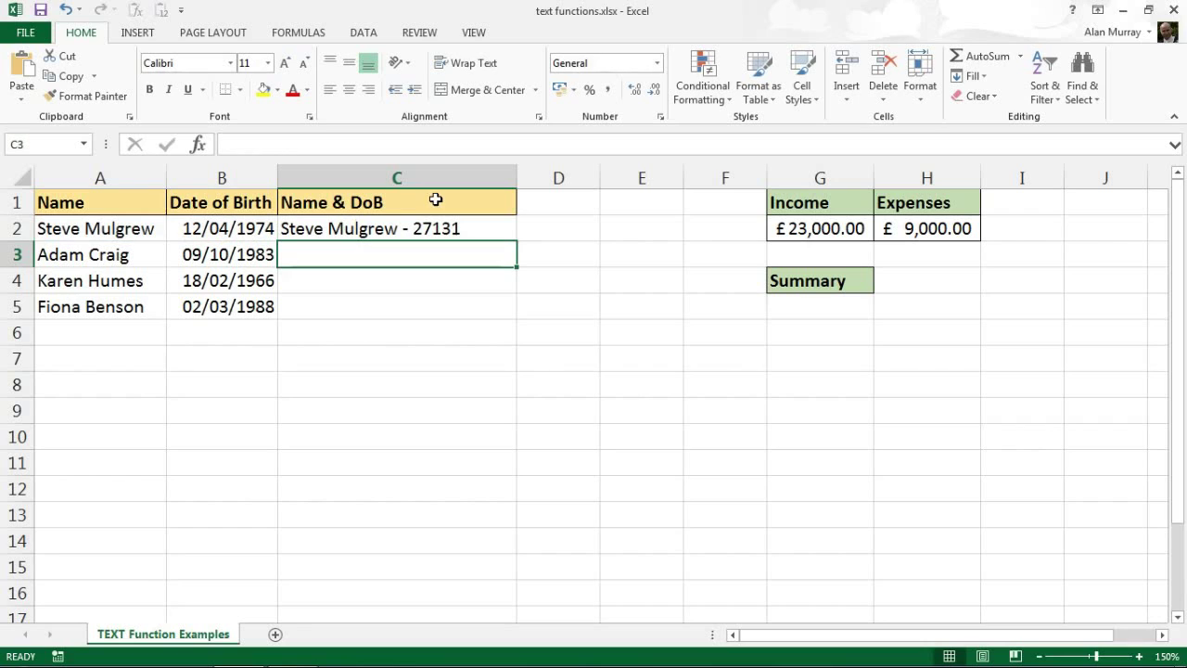
# Compare the underlying date value in B2 with the formula result in C2.
pyautogui.click(259, 223)
pyautogui.click(394, 228)
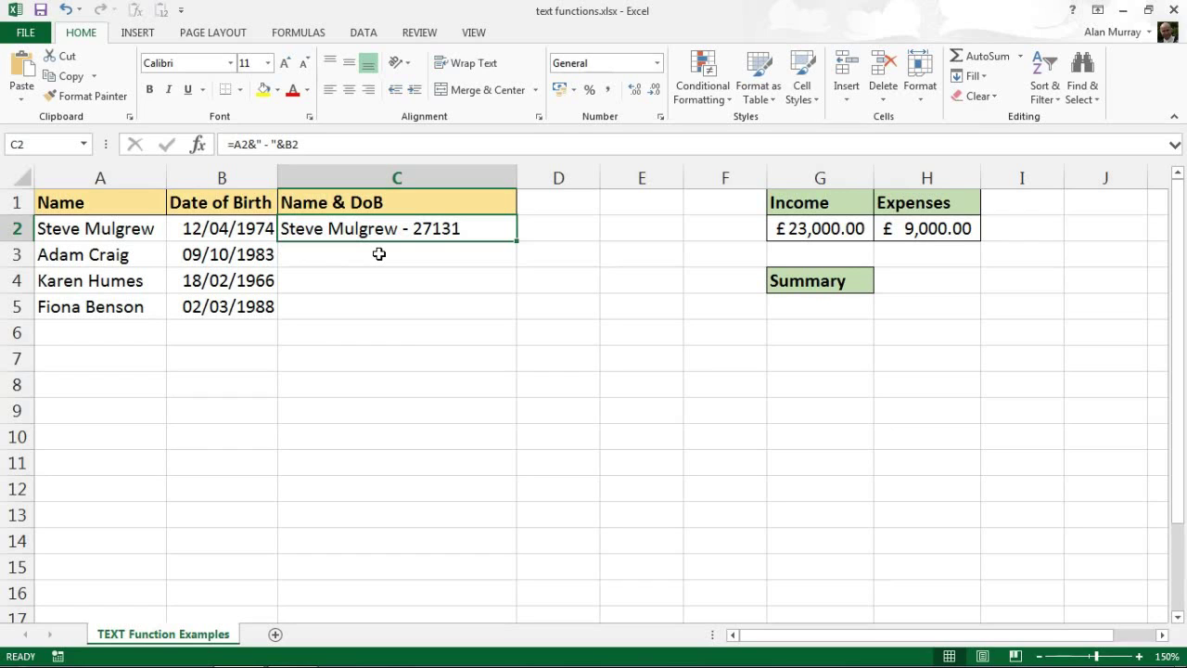
# Clear C2 and start re-entering it as =A2&" - "&TEXT(B2, wrapping the date in TEXT.
pyautogui.press('Delete')
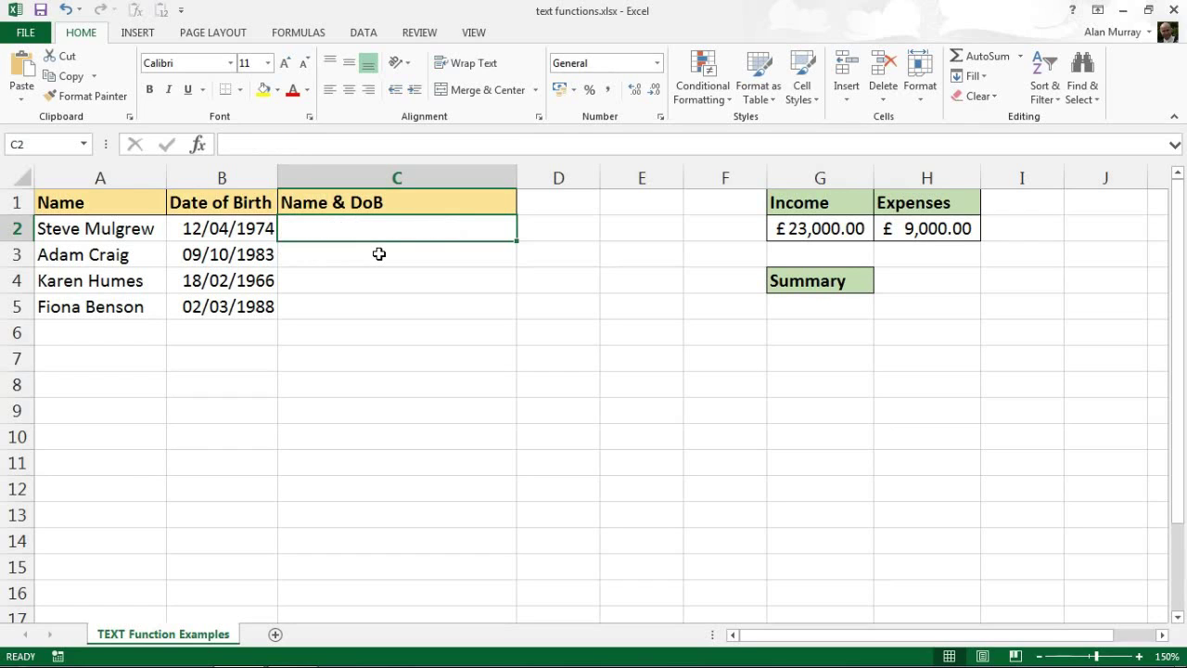
pyautogui.write('=')
pyautogui.press('Left')
pyautogui.press('Left')
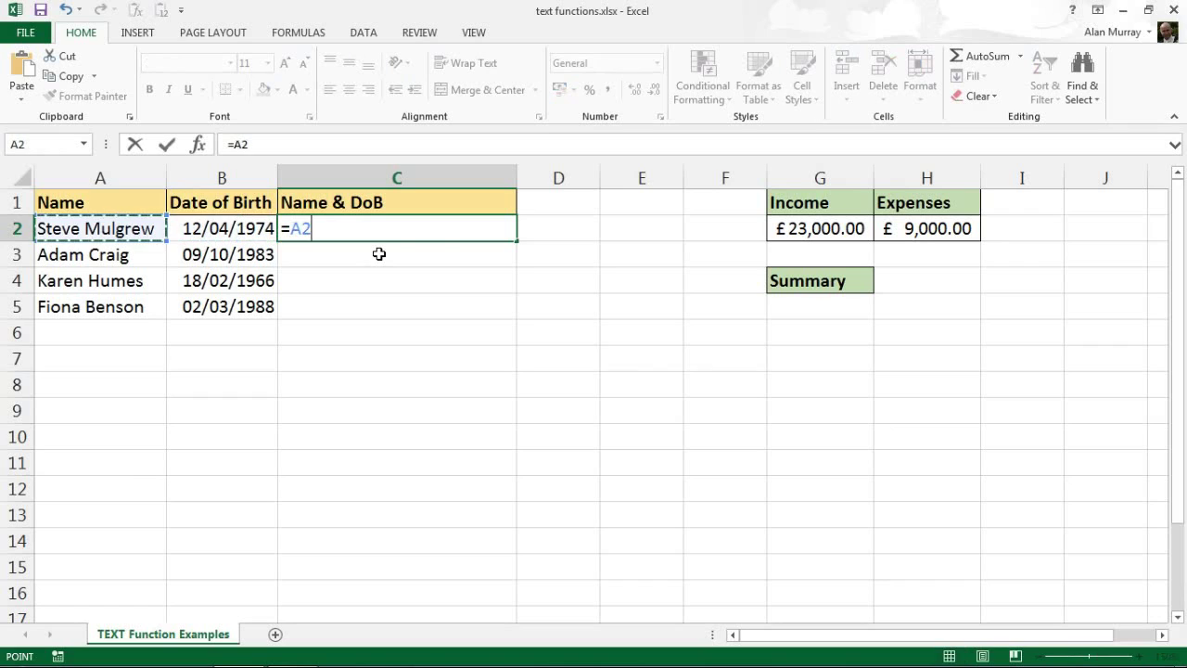
pyautogui.write('&')
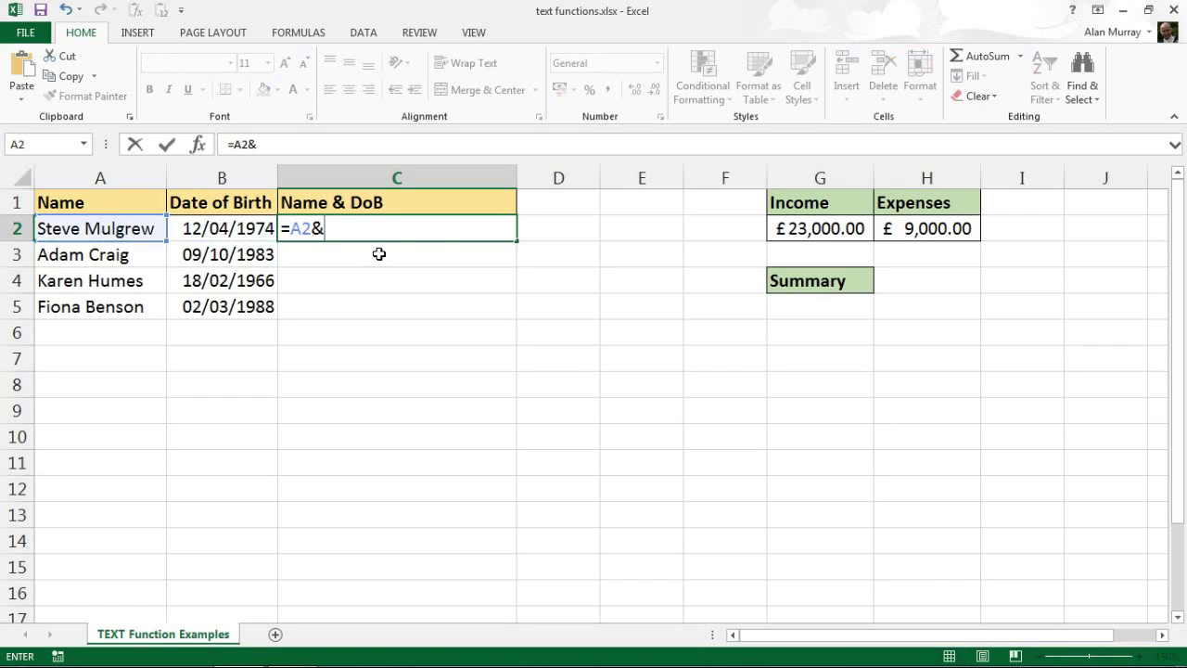
pyautogui.write('" - "&text')
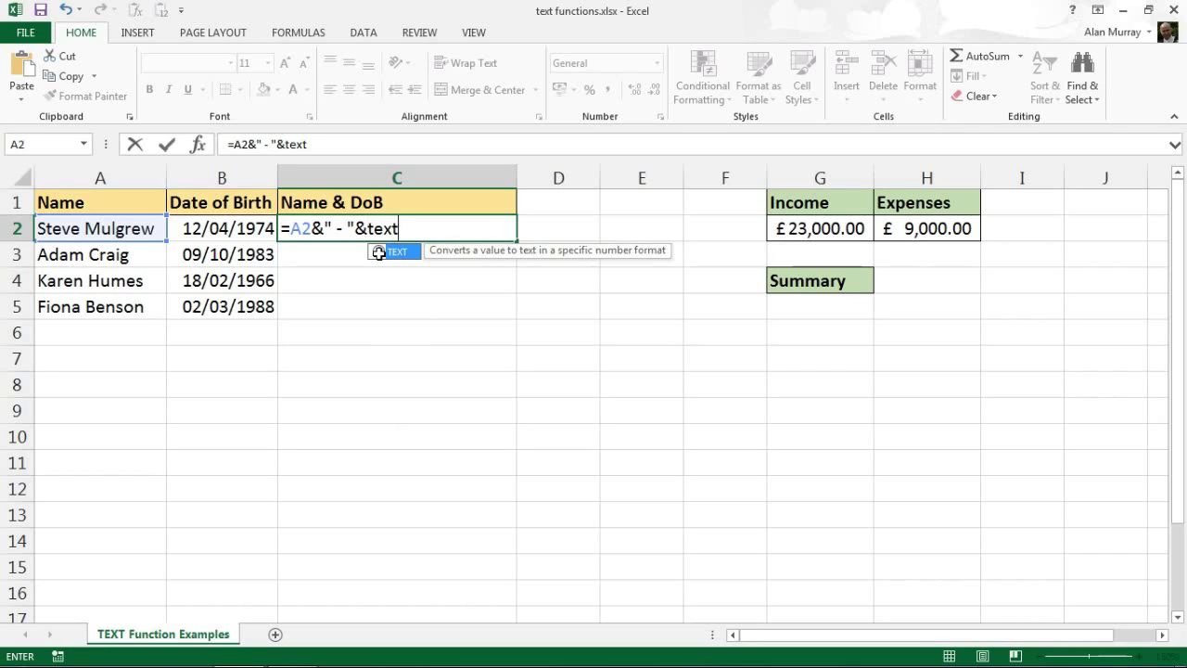
pyautogui.write('(')
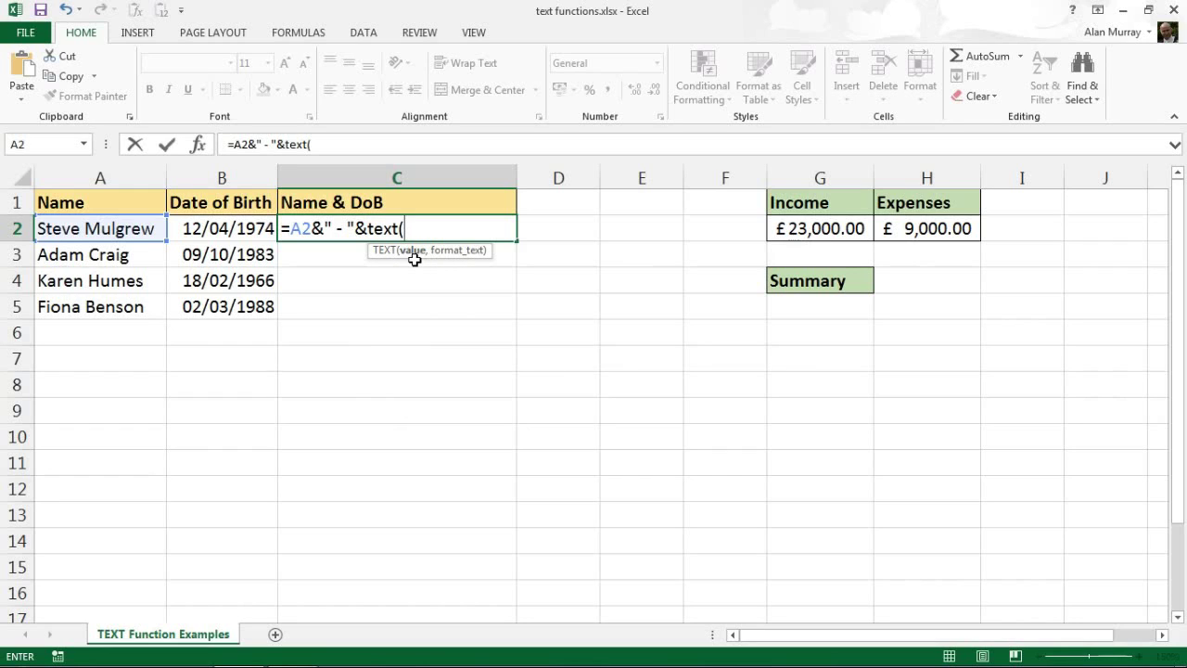
pyautogui.click(232, 231)
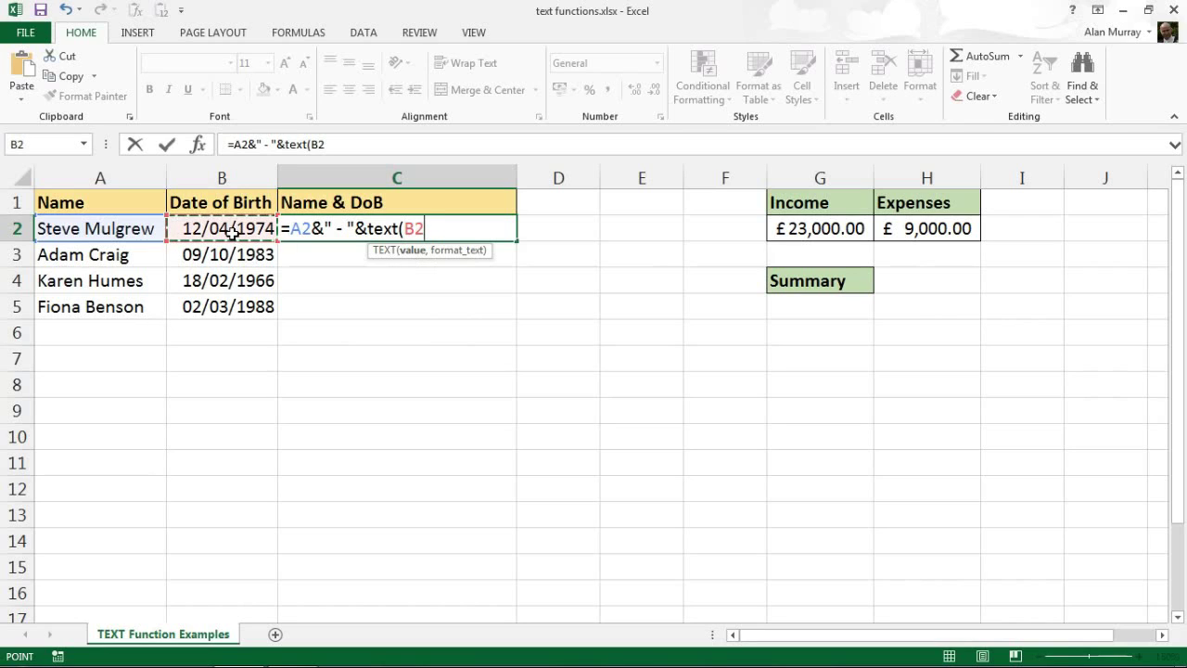
pyautogui.write(',')
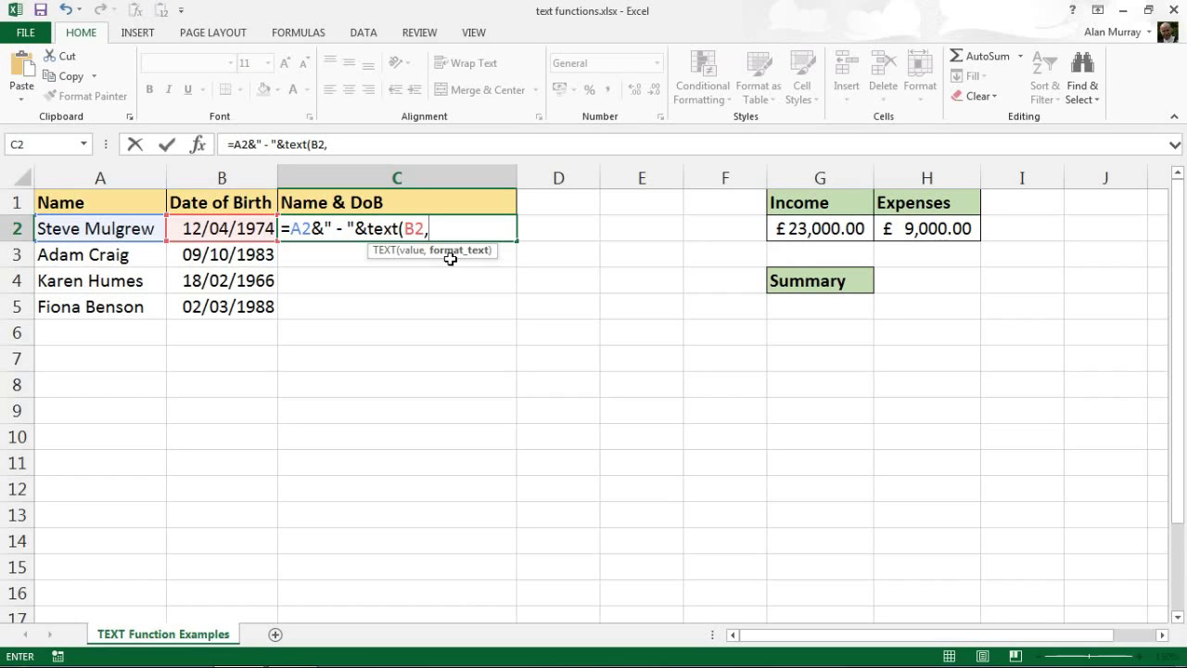
# Complete C2's TEXT format as "dd/mm/yyyy" so the birth date reads 12/04/1974.
pyautogui.write('"')
pyautogui.write('dd/')
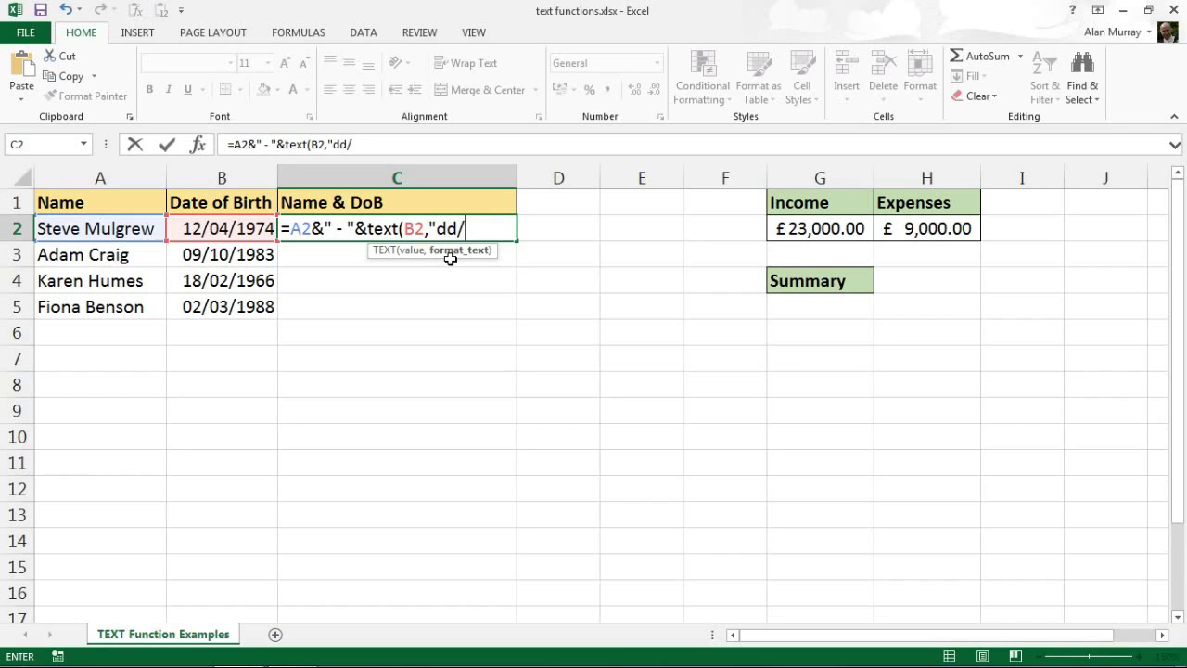
pyautogui.write('mm/yyyy')
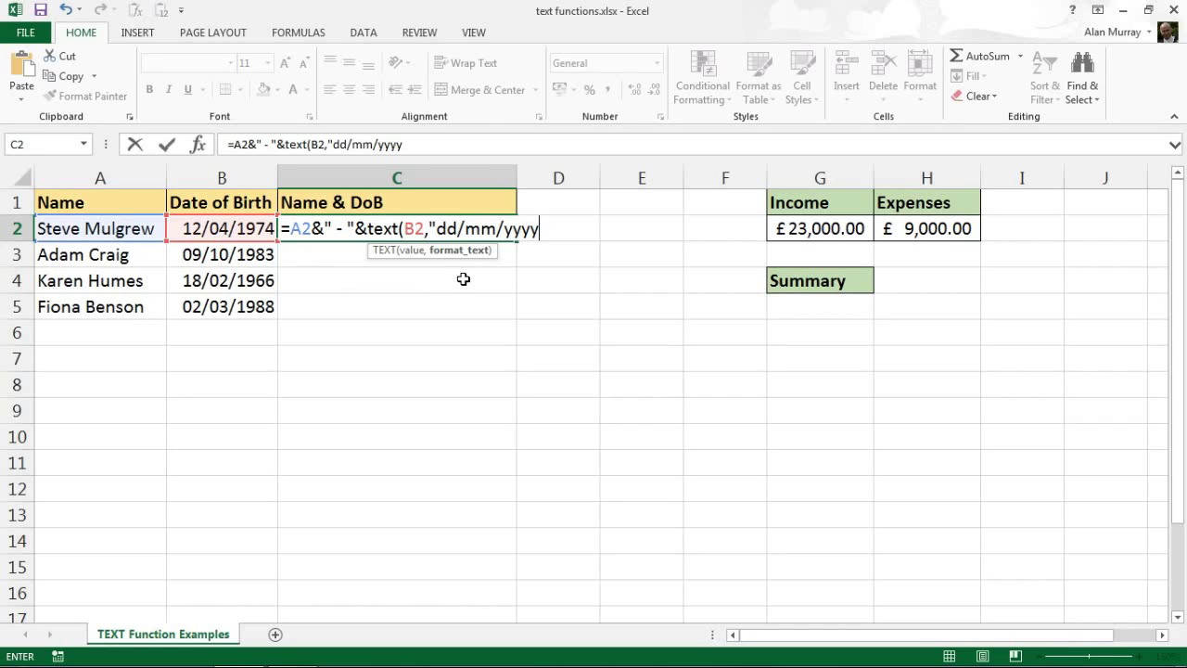
pyautogui.write('")')
pyautogui.press('Return')
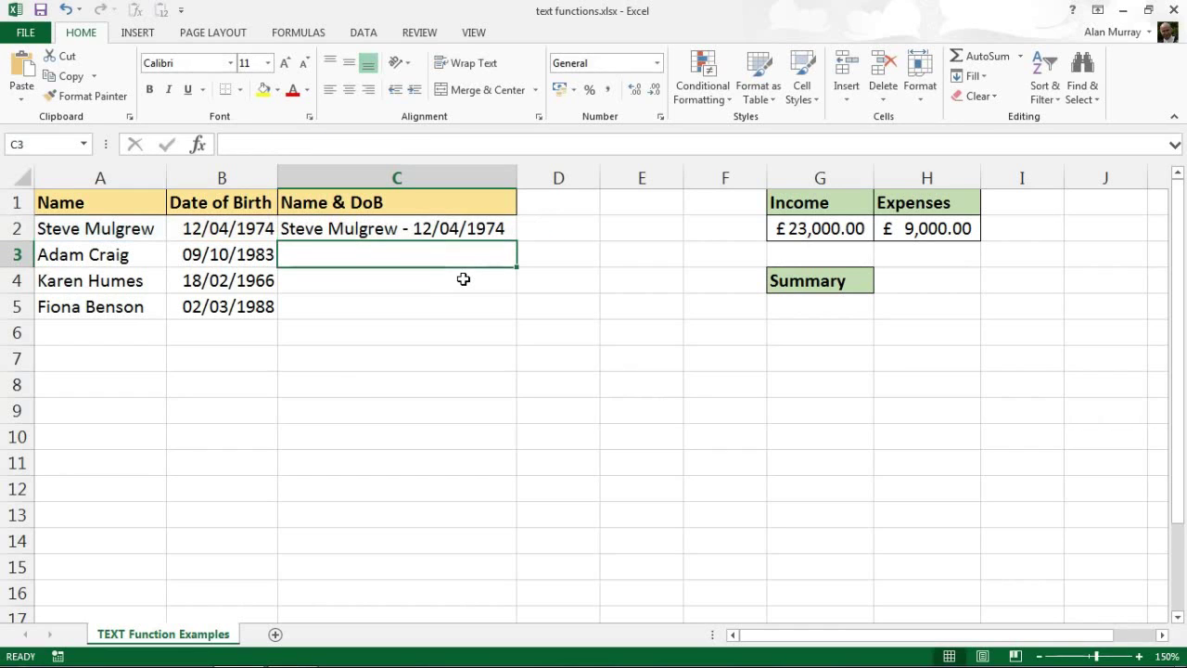
# Fill the C2 name-and-date formula down through C5, then select G5.
pyautogui.click(486, 227)
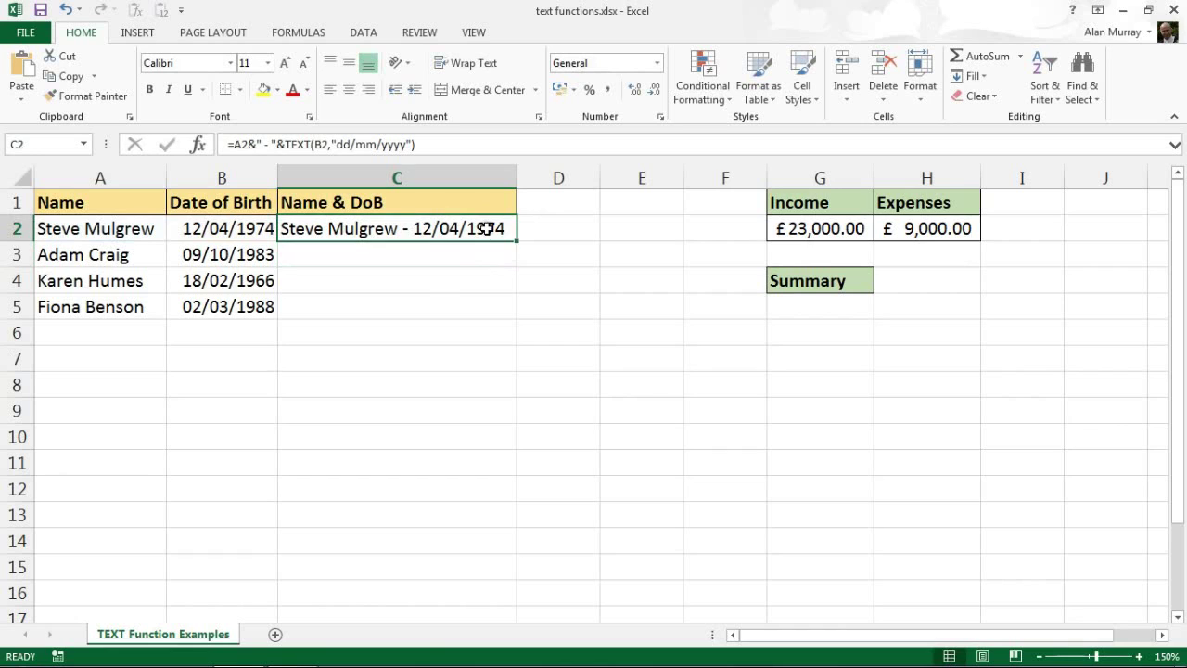
pyautogui.moveTo(515, 241); pyautogui.dragTo(516, 268)
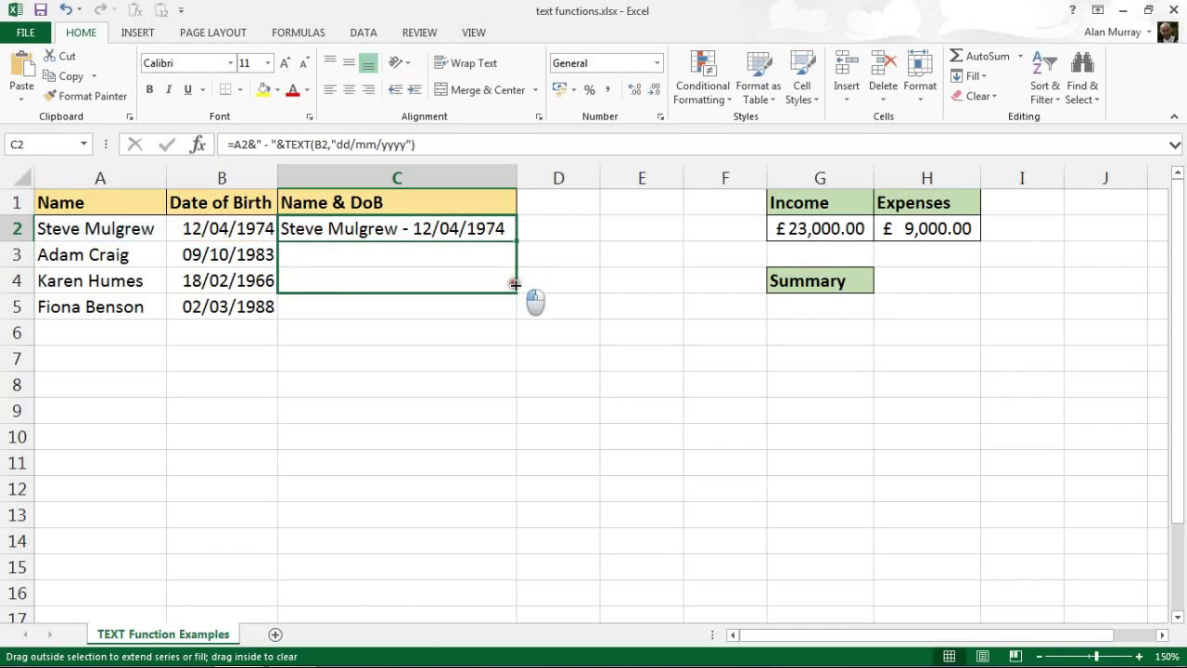
pyautogui.moveTo(514, 283); pyautogui.dragTo(512, 313)
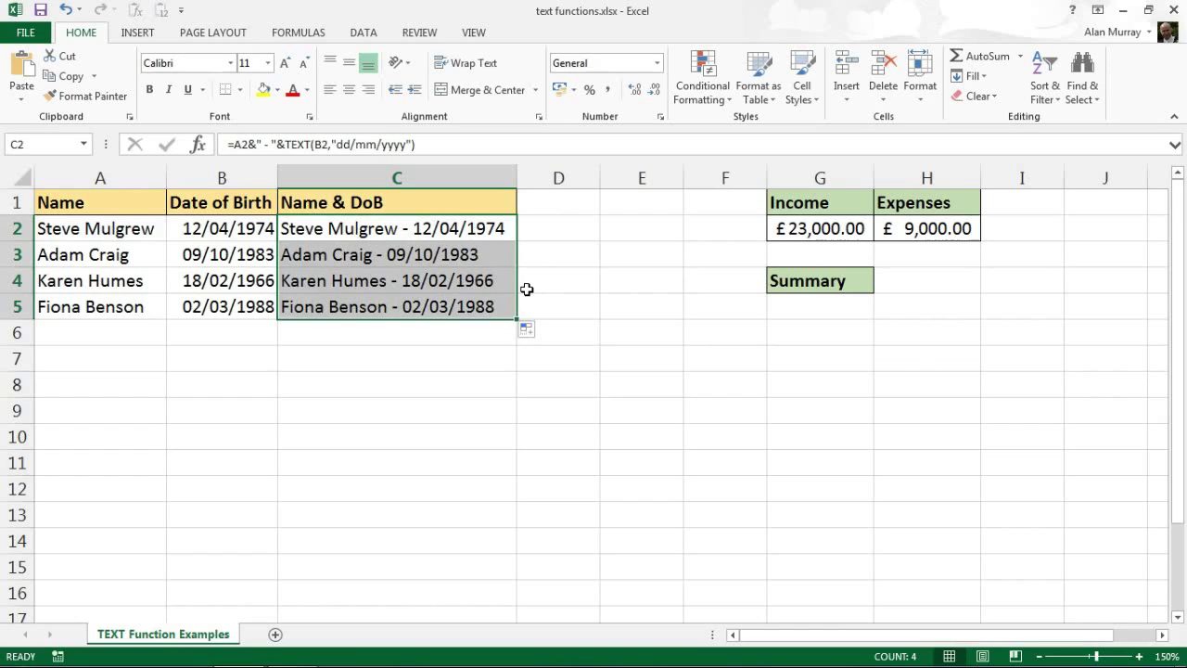
pyautogui.click(797, 312)
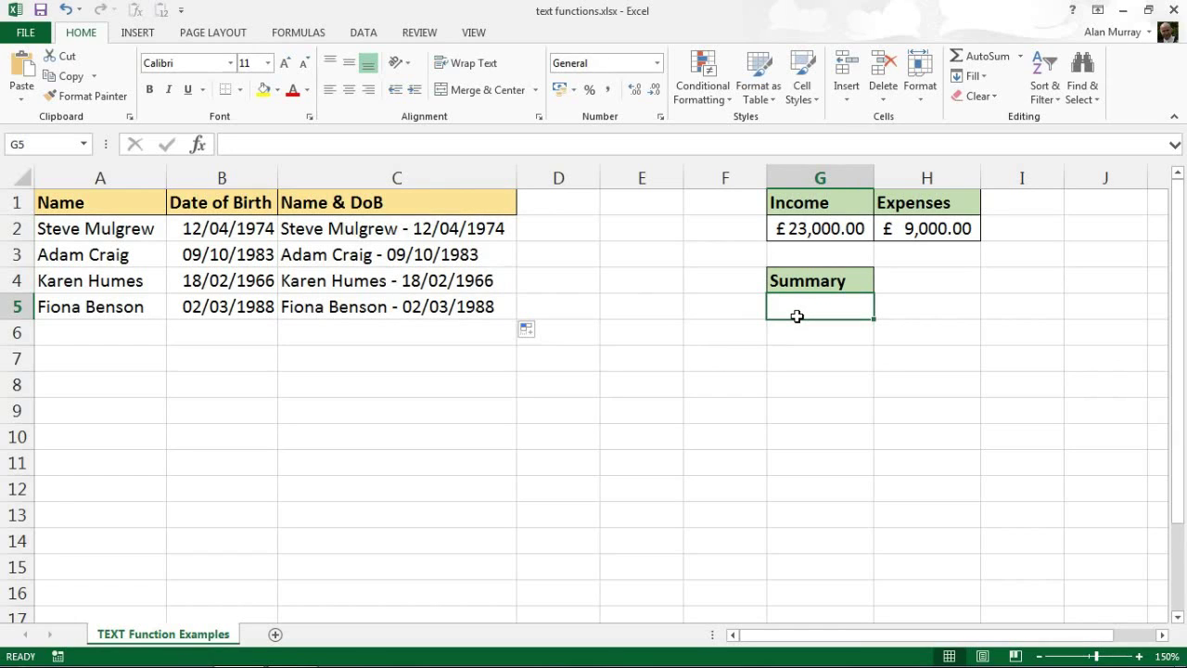
# Begin G5's formula as ="The net income was "&TEXT(G2-H2, awaiting its format.
pyautogui.write('="')
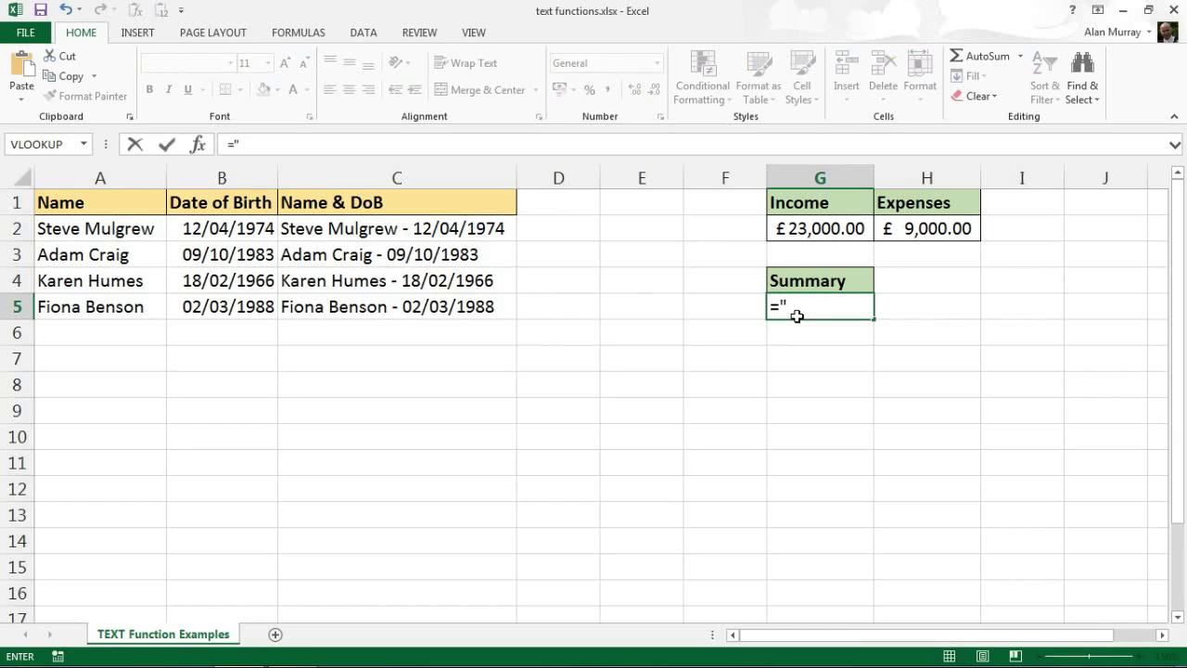
pyautogui.write('The net inco')
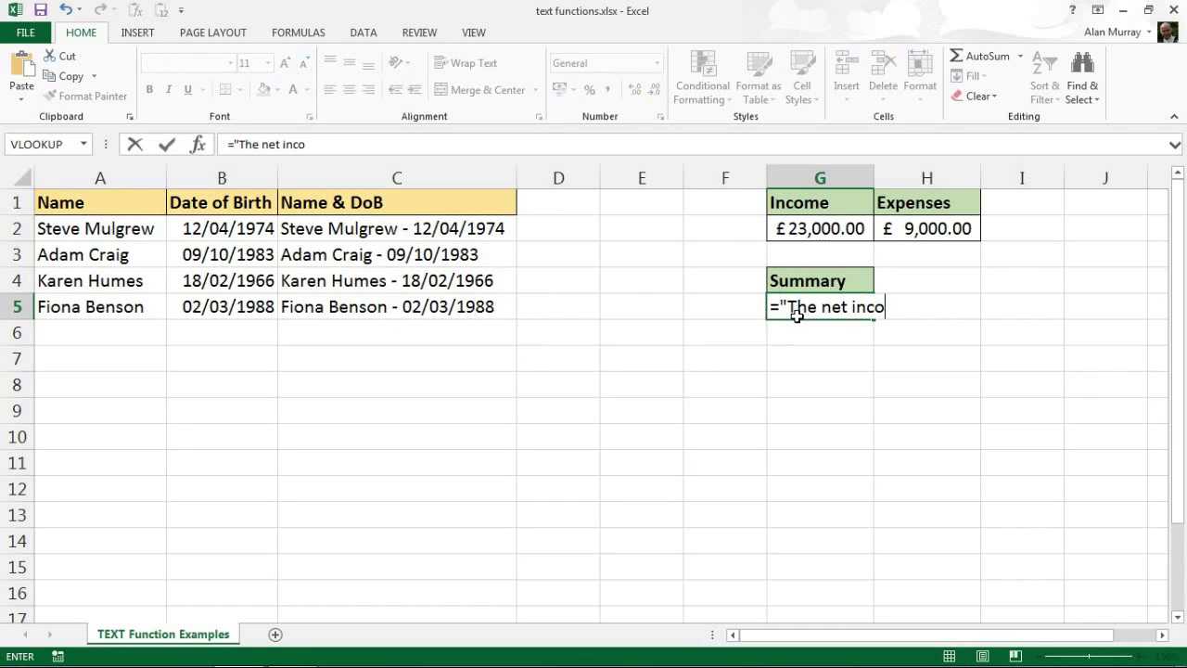
pyautogui.write('me was "')
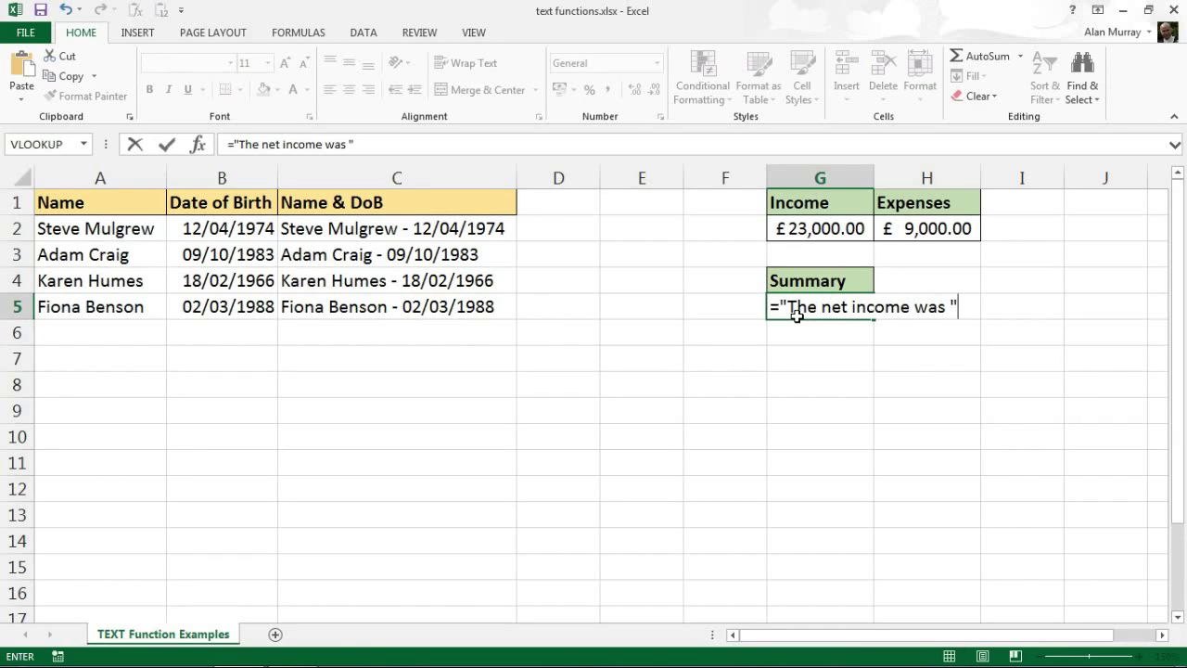
pyautogui.write('&text')
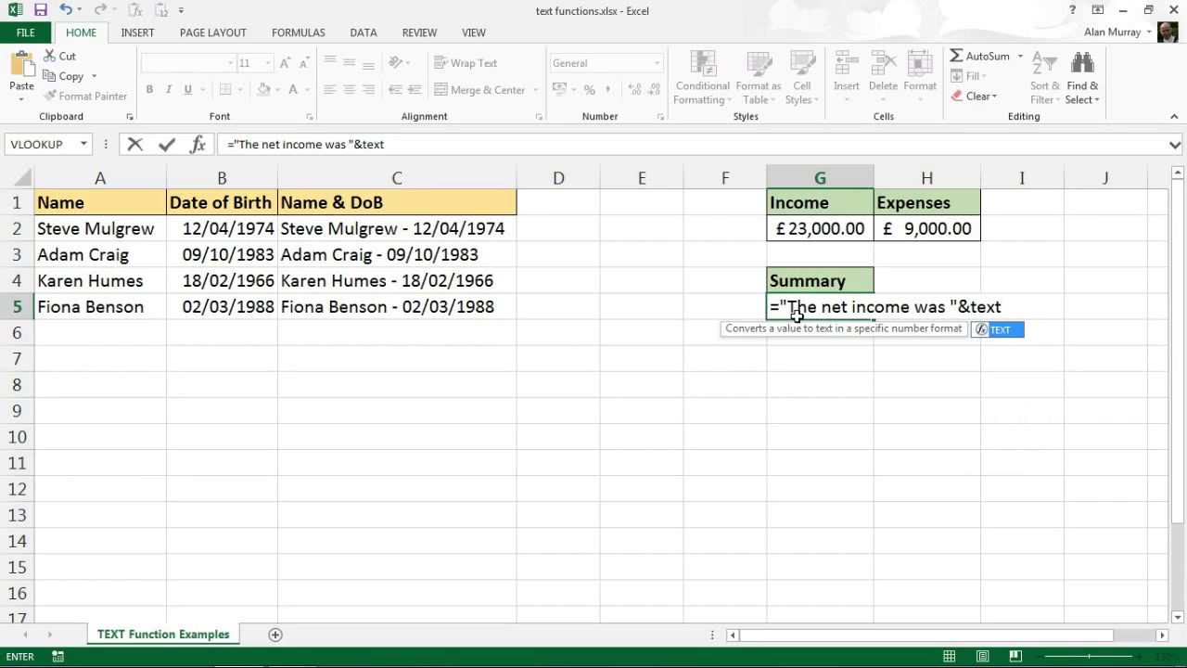
pyautogui.write('(')
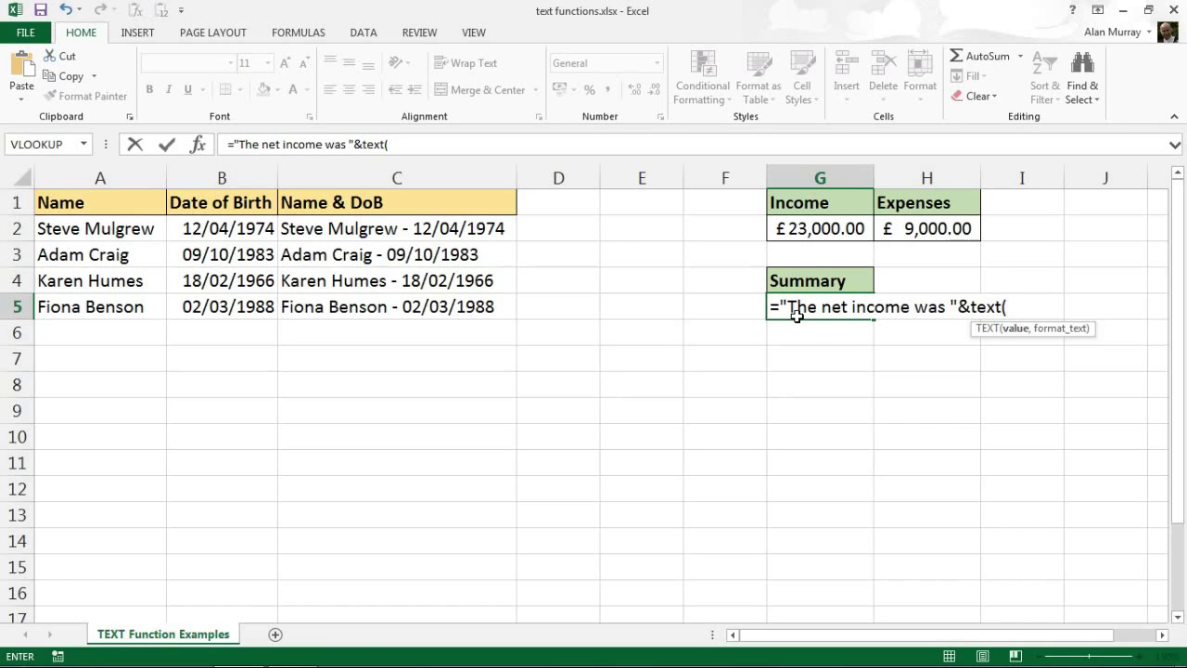
pyautogui.write('G')
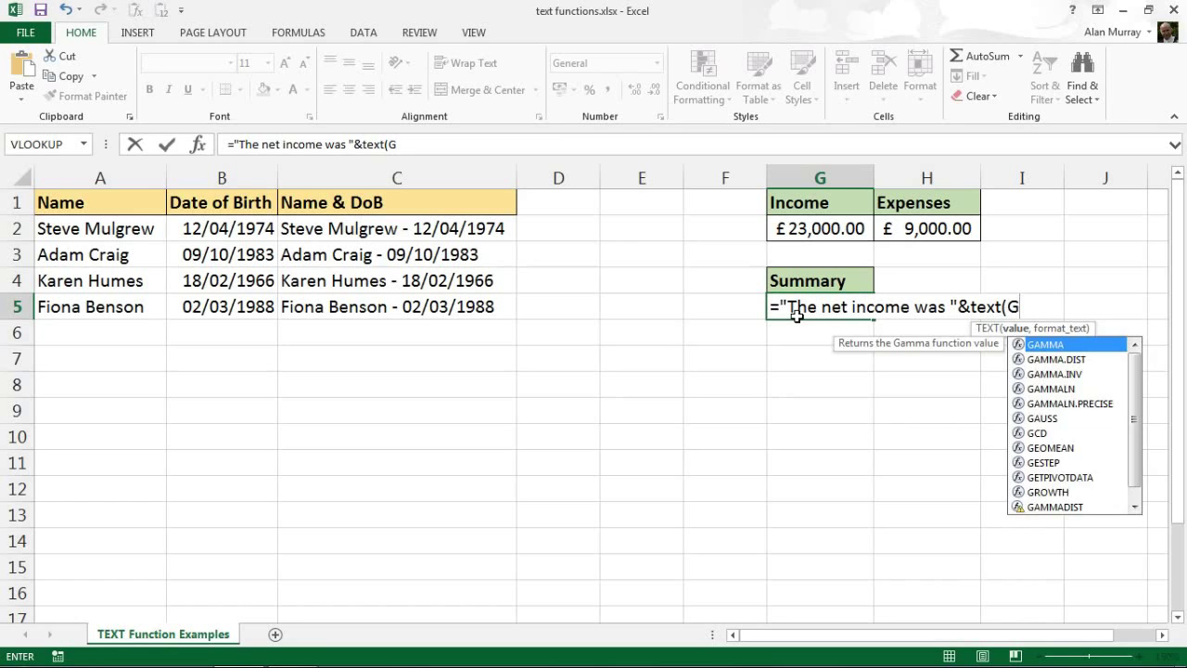
pyautogui.write('2-H2')
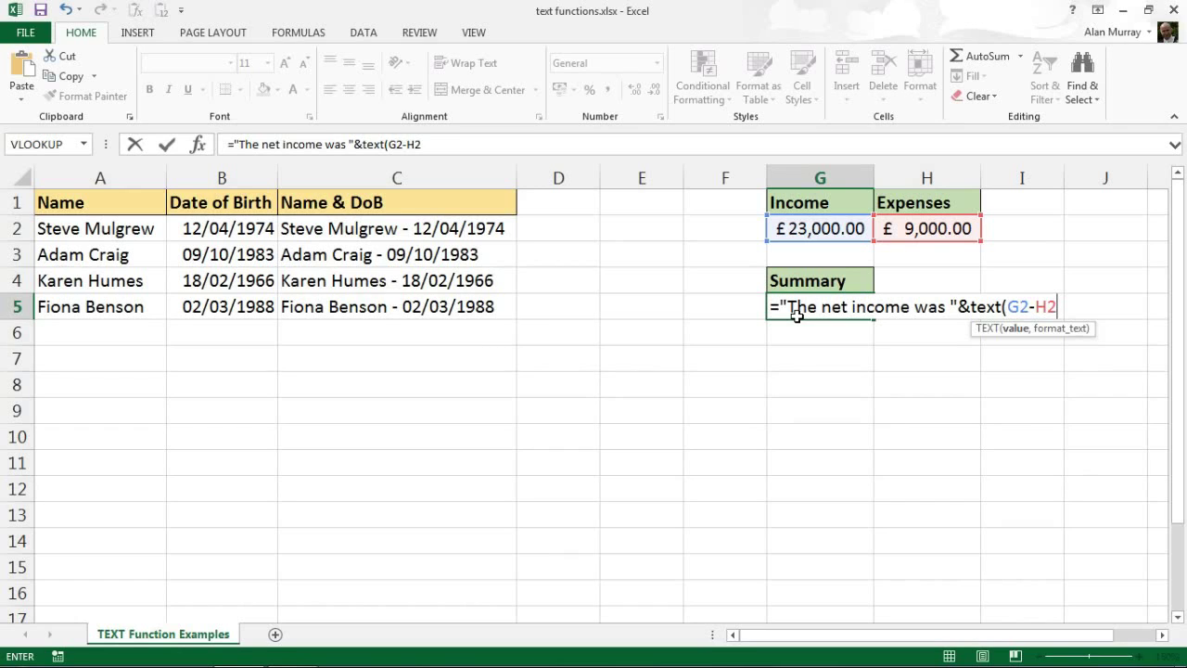
pyautogui.write(',')
# Finish G5 with the "£#,##.00" format so it reads The net income was £14,000.00.
pyautogui.write('"')
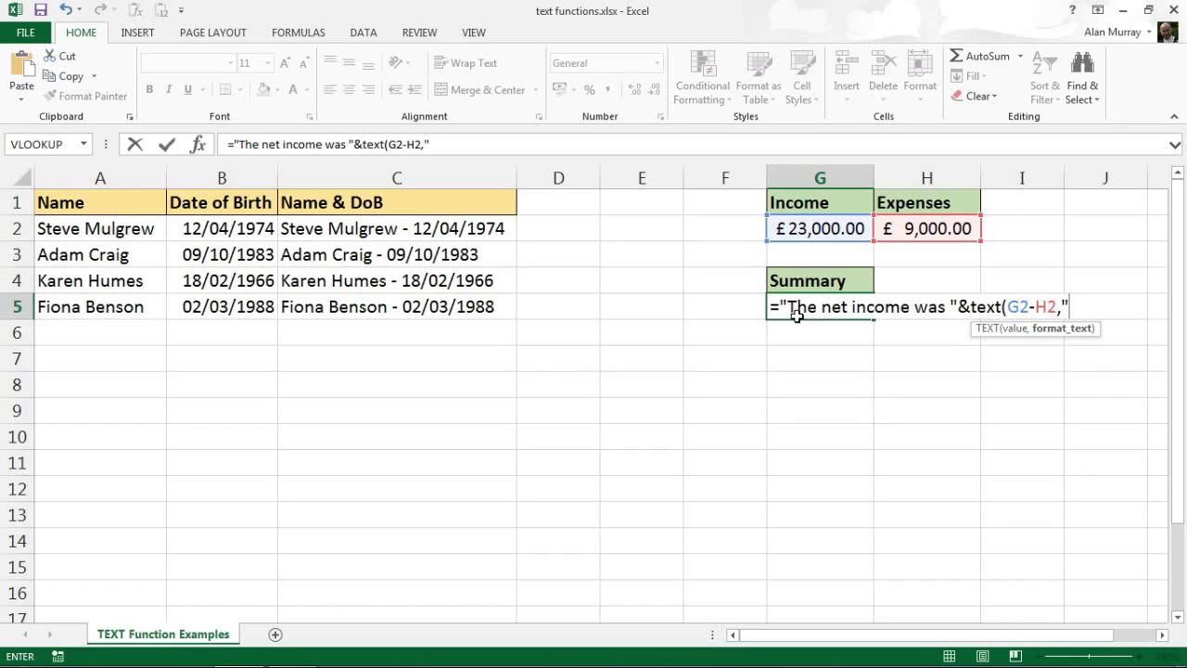
pyautogui.write('£#')
pyautogui.write(',')
pyautogui.write('##')
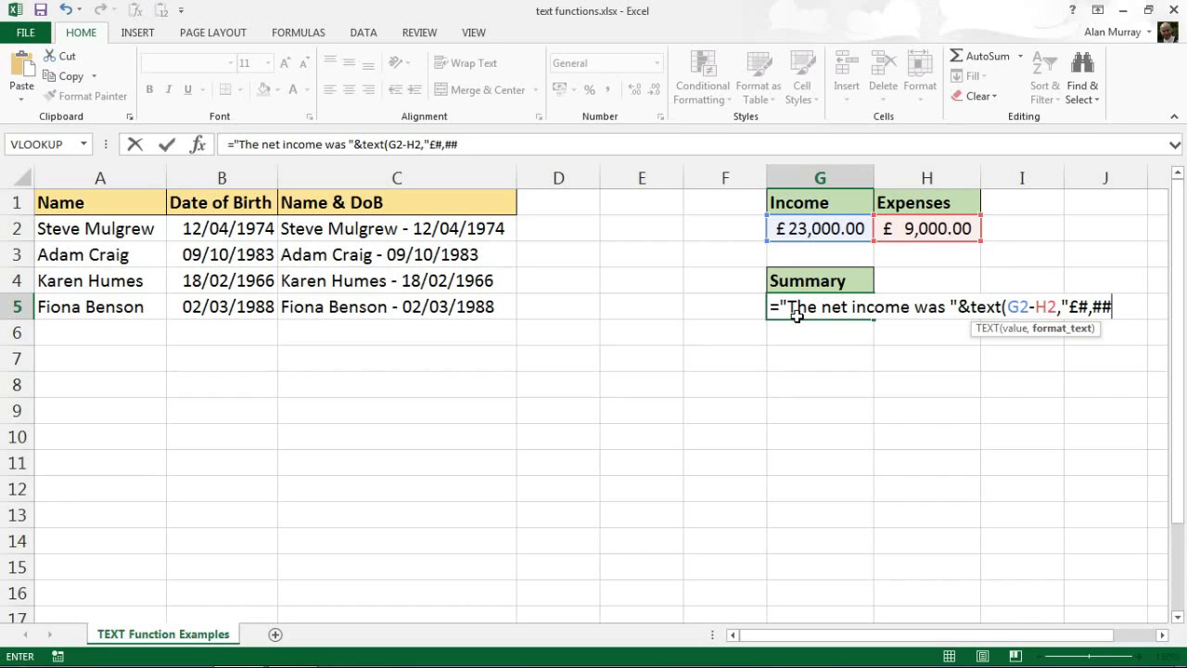
pyautogui.write('.00')
pyautogui.write('")')
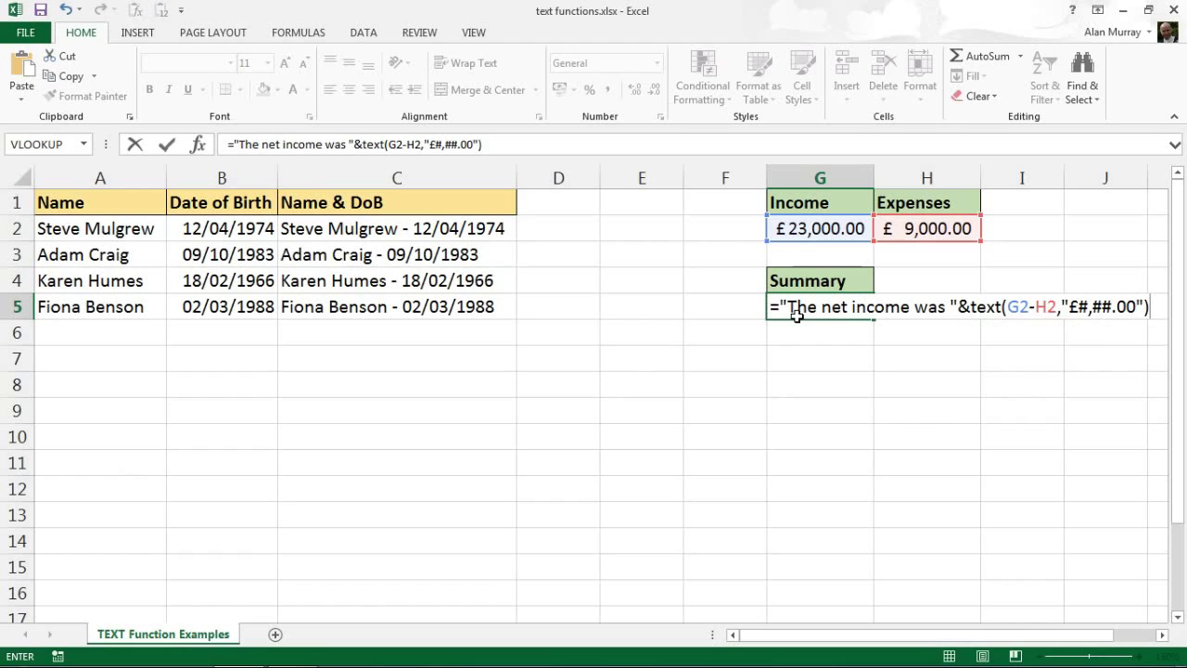
pyautogui.press('Return')
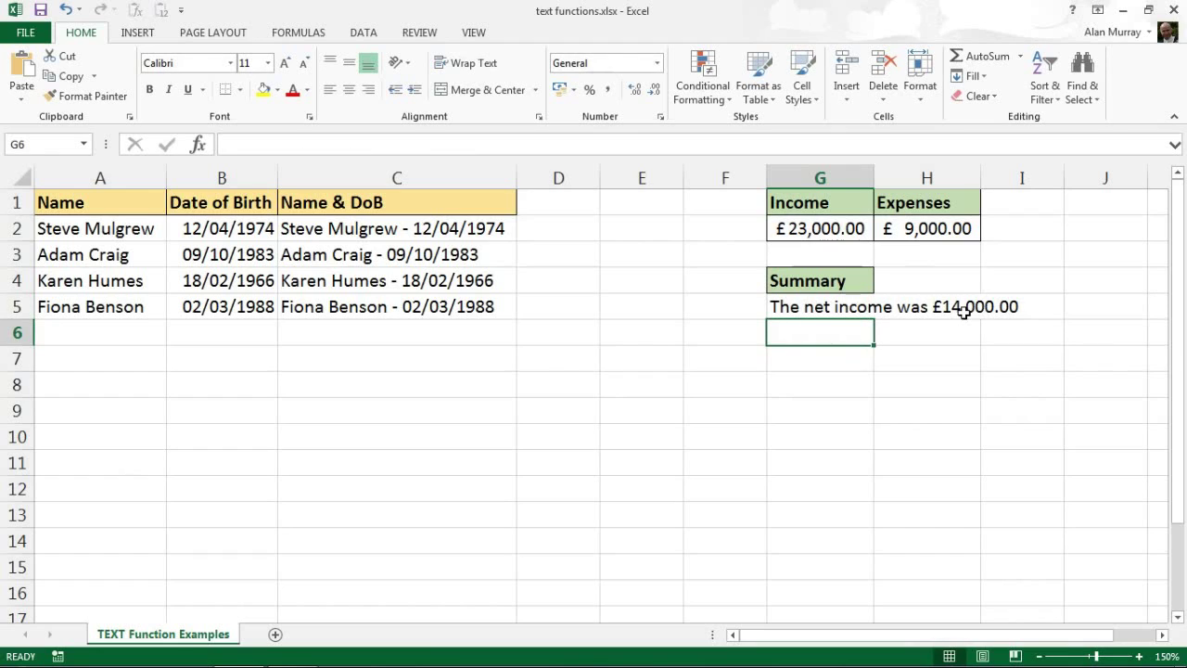
pyautogui.click(854, 311)
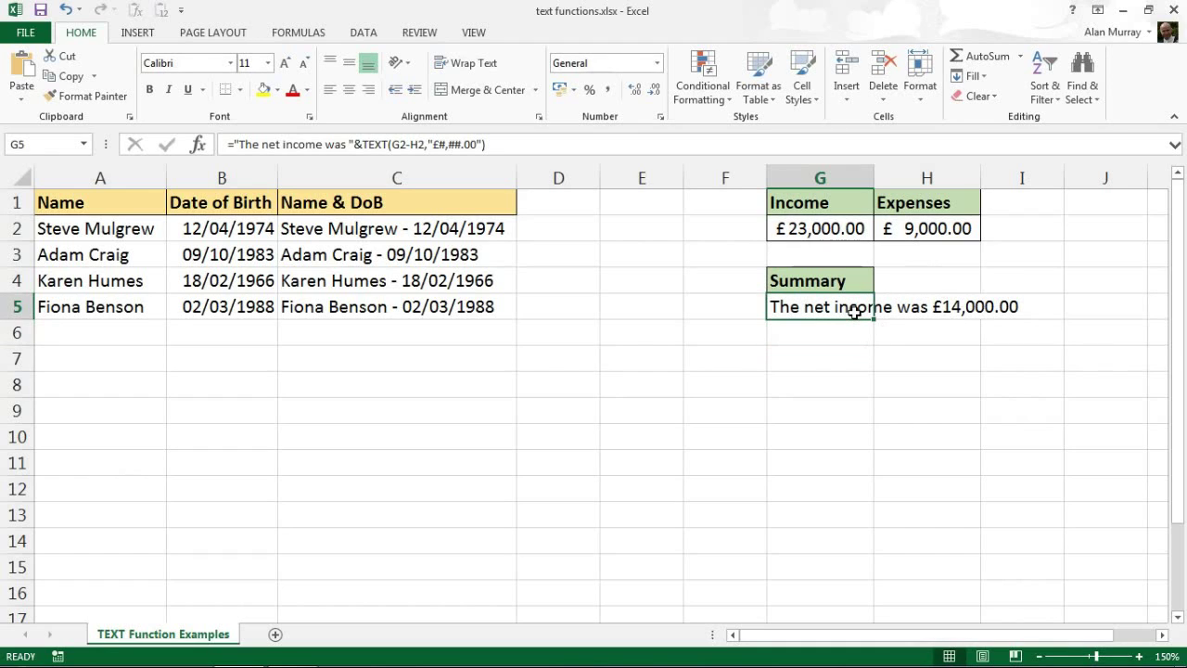